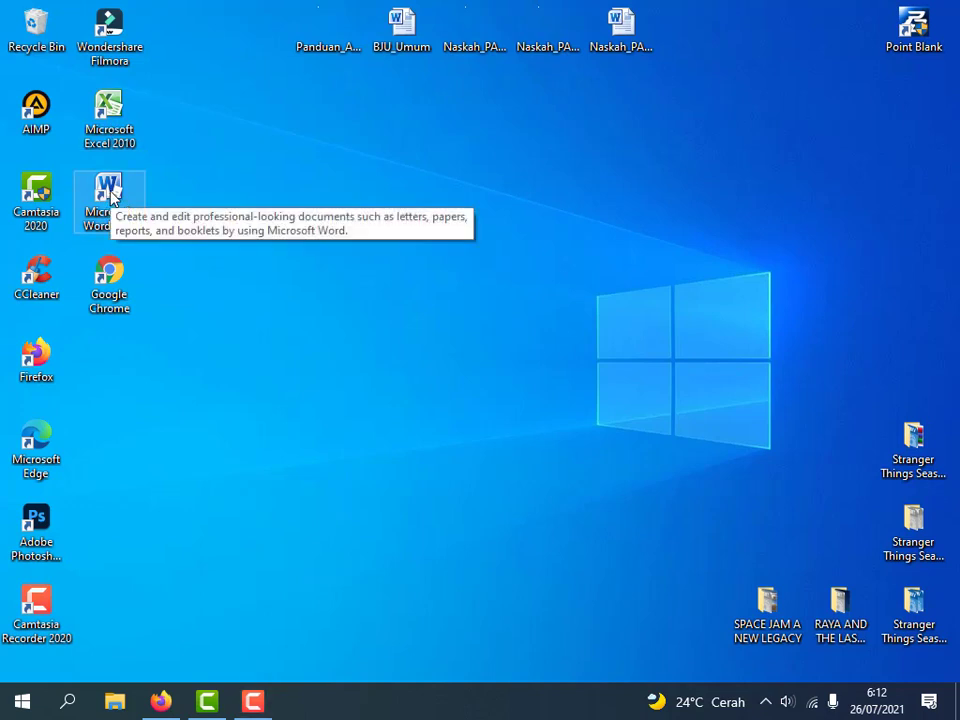
# Step: Launch Microsoft Word from the desktop shortcut with a blank Document1
pyautogui.doubleClick(111, 197)
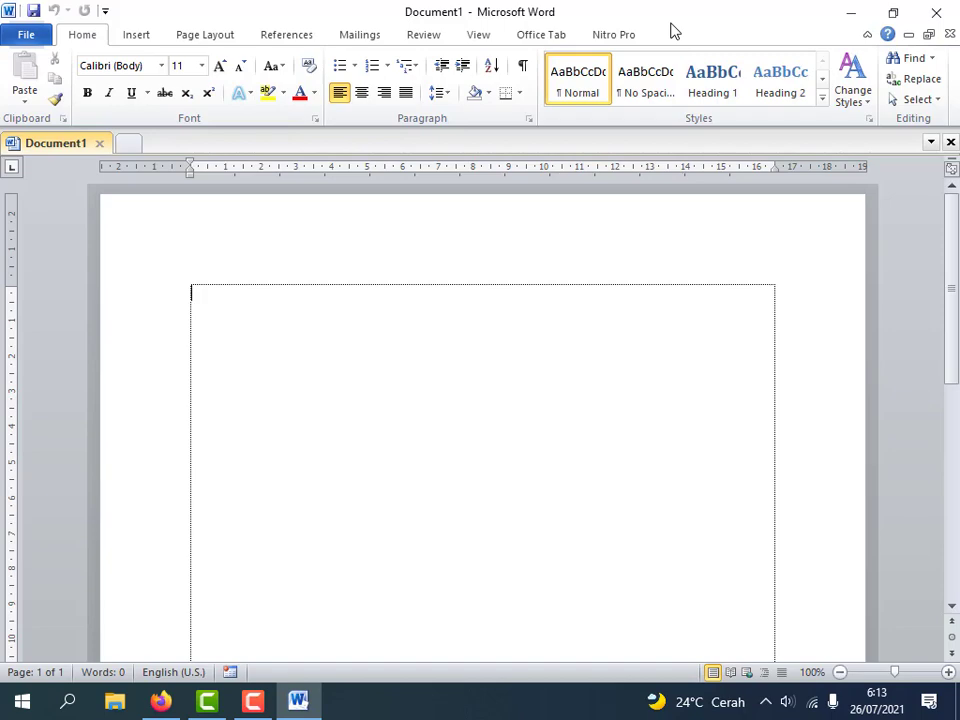
# Step: Open the Word Options dialog from the File menu
pyautogui.click(24, 35)
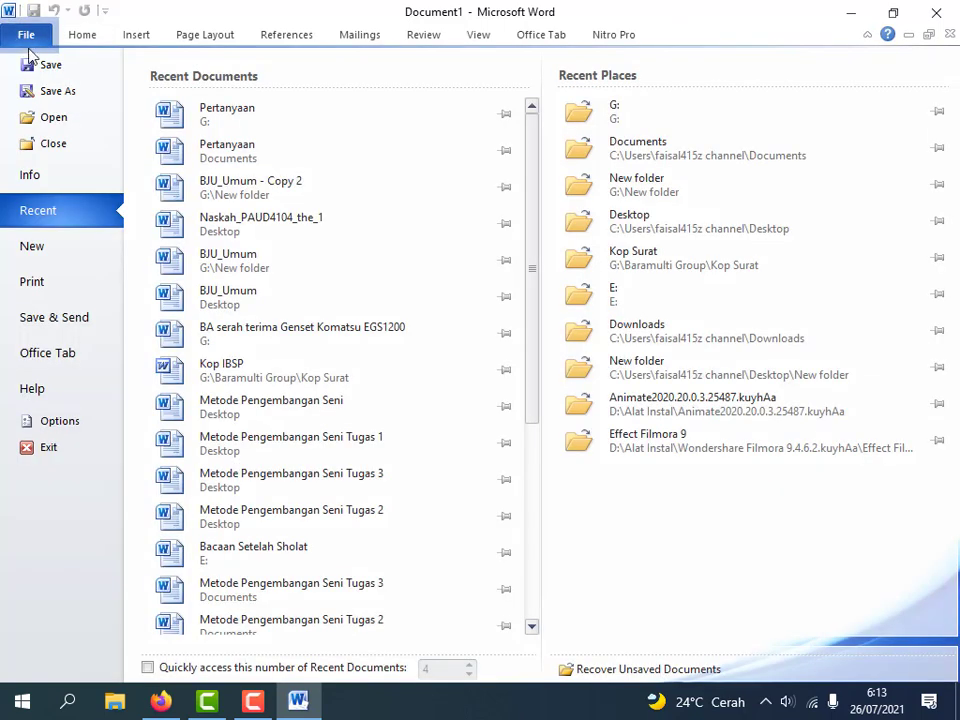
pyautogui.click(60, 421)
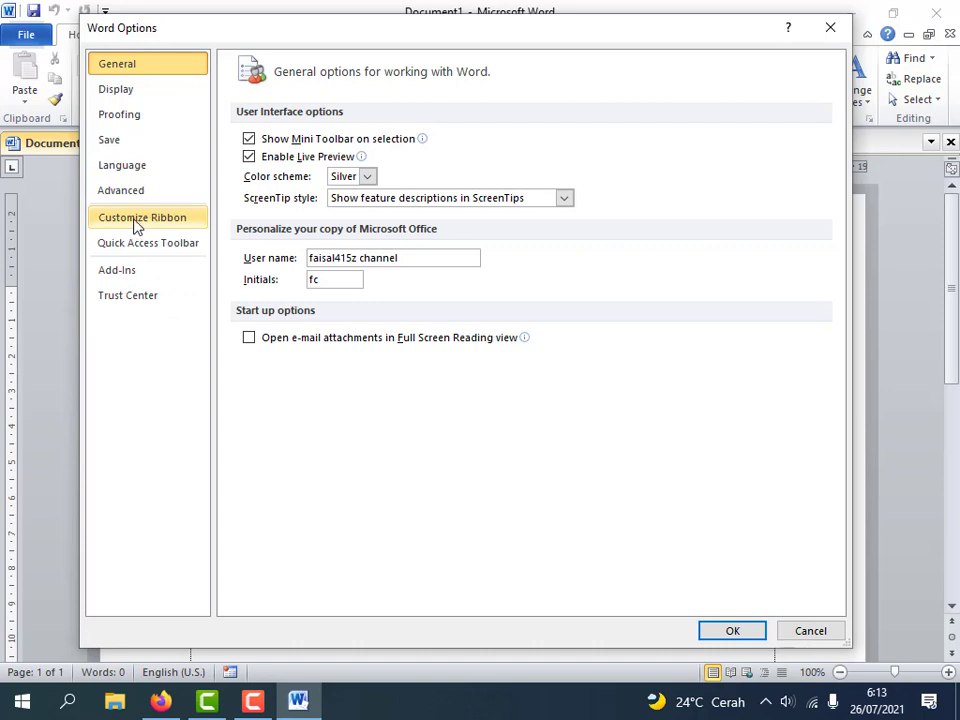
# Step: Enable the Developer tab under Customize Ribbon's Main Tabs and confirm with OK
pyautogui.click(139, 227)
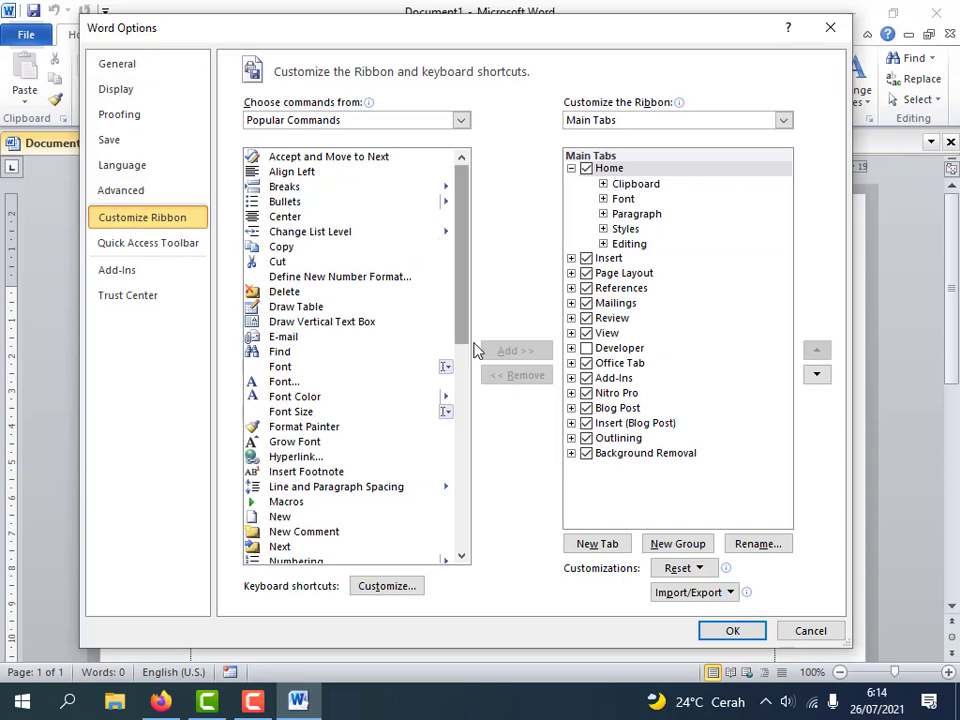
pyautogui.click(612, 167)
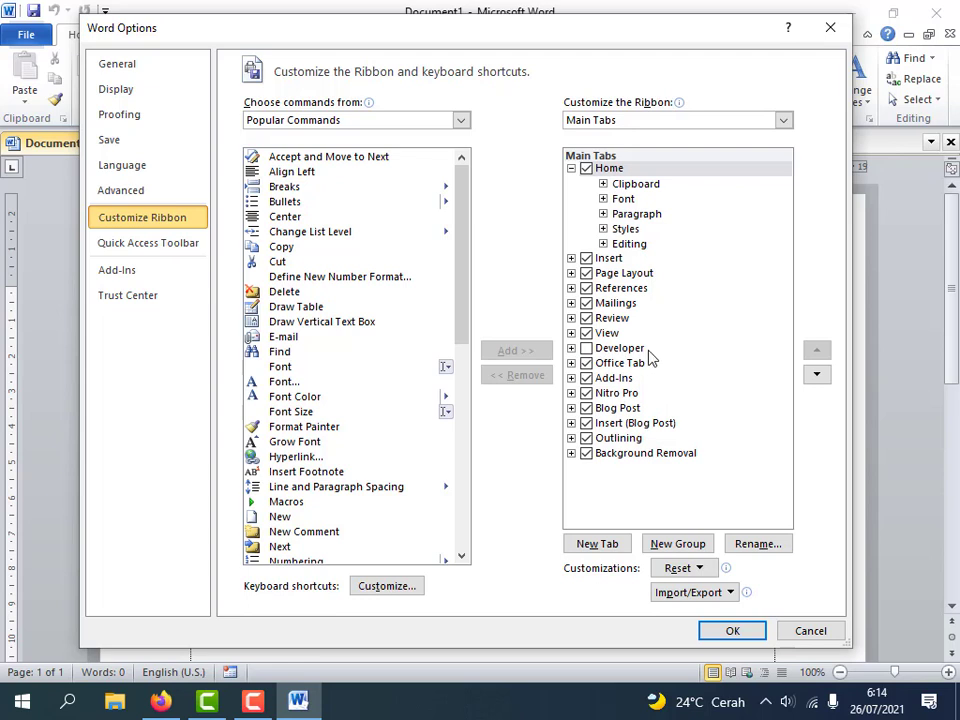
pyautogui.click(586, 349)
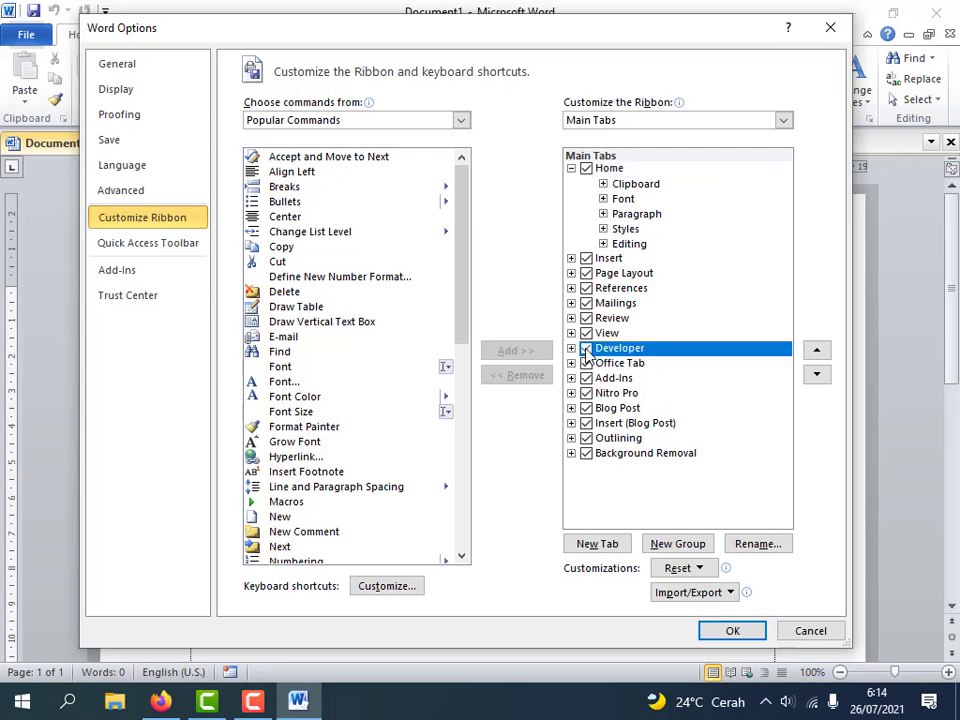
pyautogui.click(731, 632)
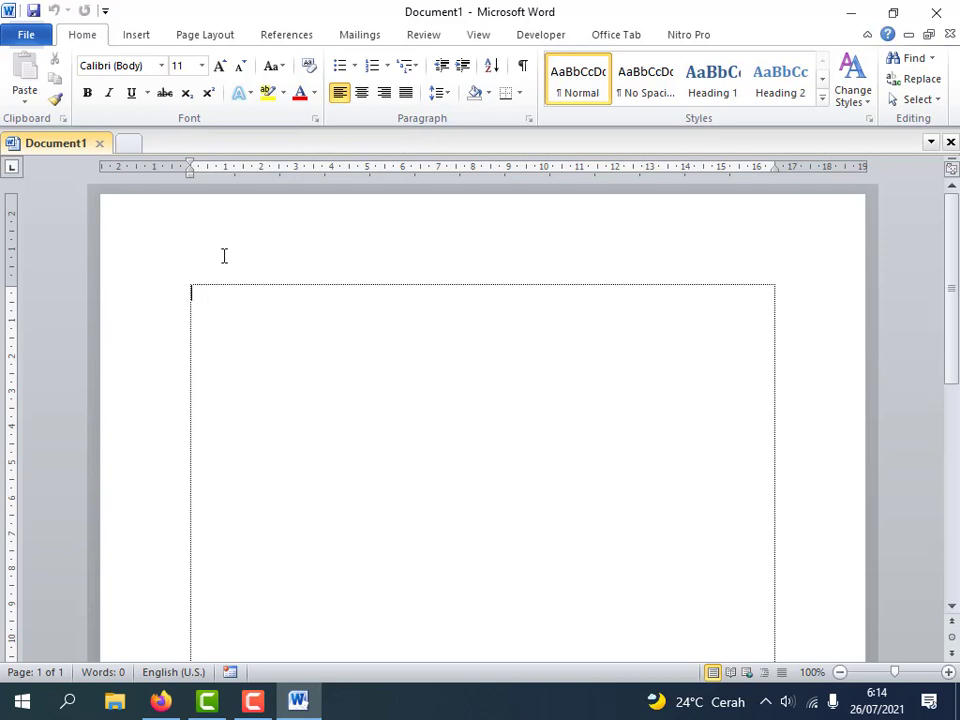
# Step: Open the More Controls dialog from Legacy Tools on the Developer tab
pyautogui.click(540, 38)
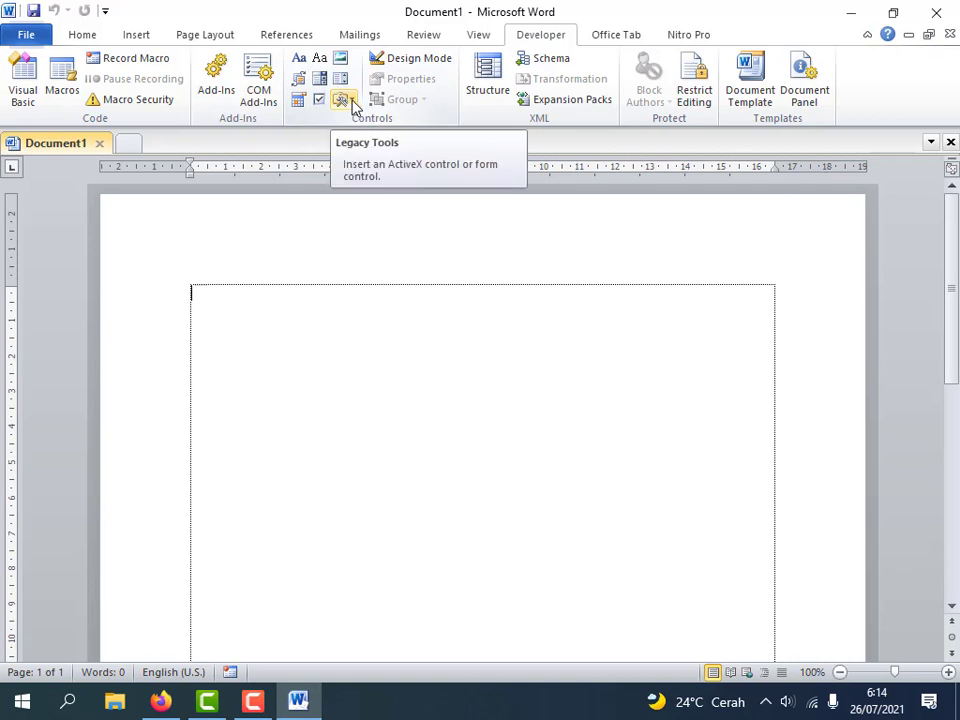
pyautogui.click(350, 101)
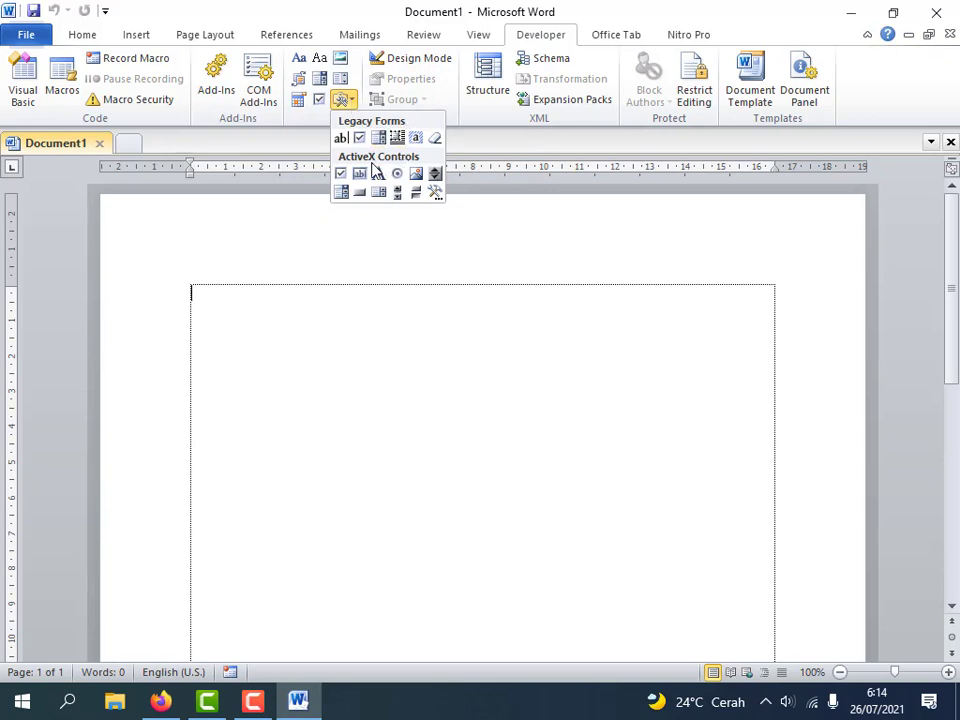
pyautogui.click(436, 194)
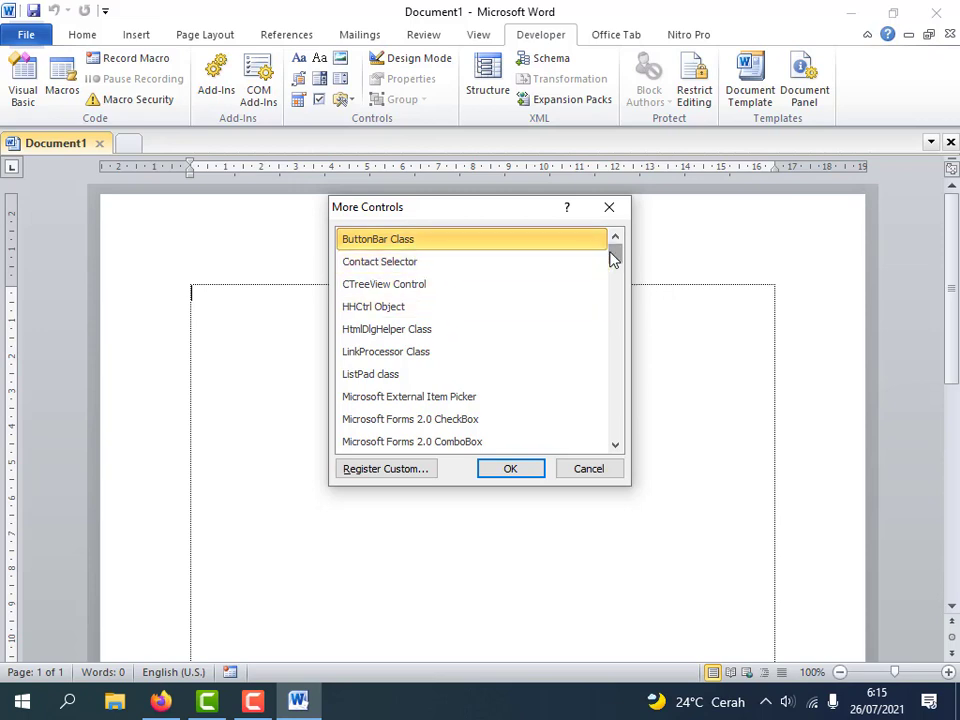
# Step: Insert a Windows Media Player control from the More Controls list into Document1
pyautogui.scroll(-3, 612, 268)
pyautogui.scroll(-5, 612, 268)
pyautogui.scroll(-7, 576, 379)
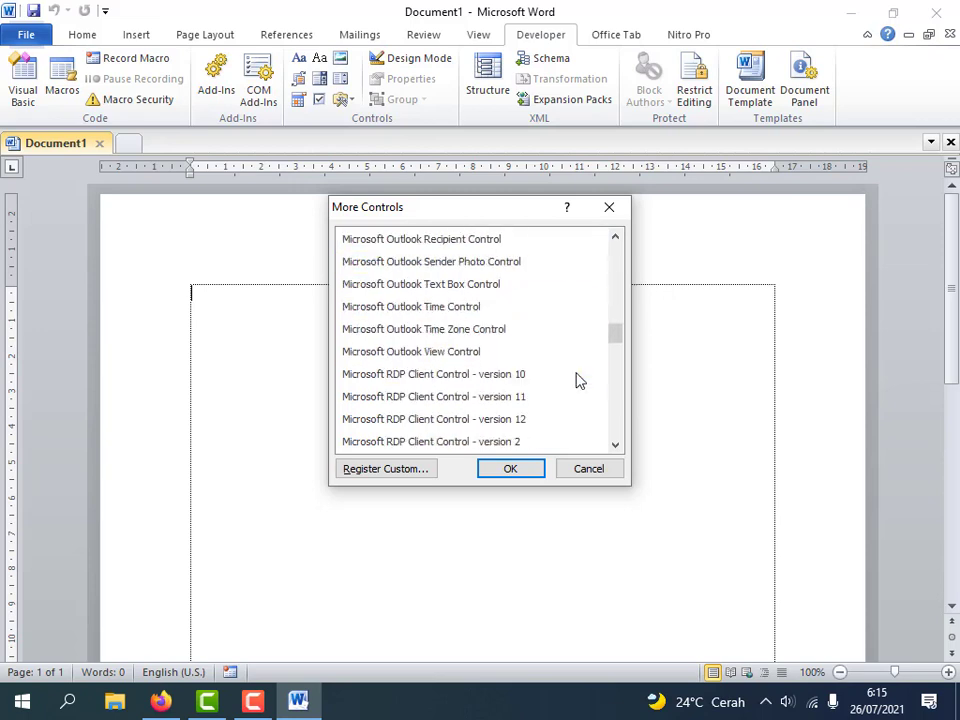
pyautogui.scroll(-3, 576, 381)
pyautogui.scroll(-5, 576, 381)
pyautogui.scroll(-2, 576, 381)
pyautogui.scroll(-3, 576, 381)
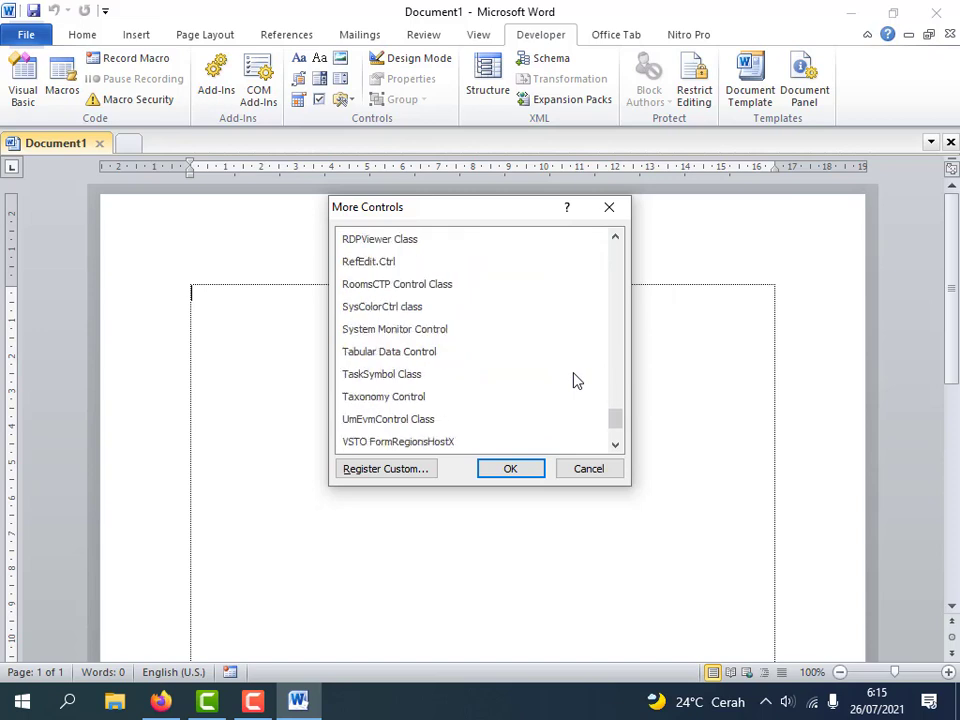
pyautogui.scroll(-2, 576, 381)
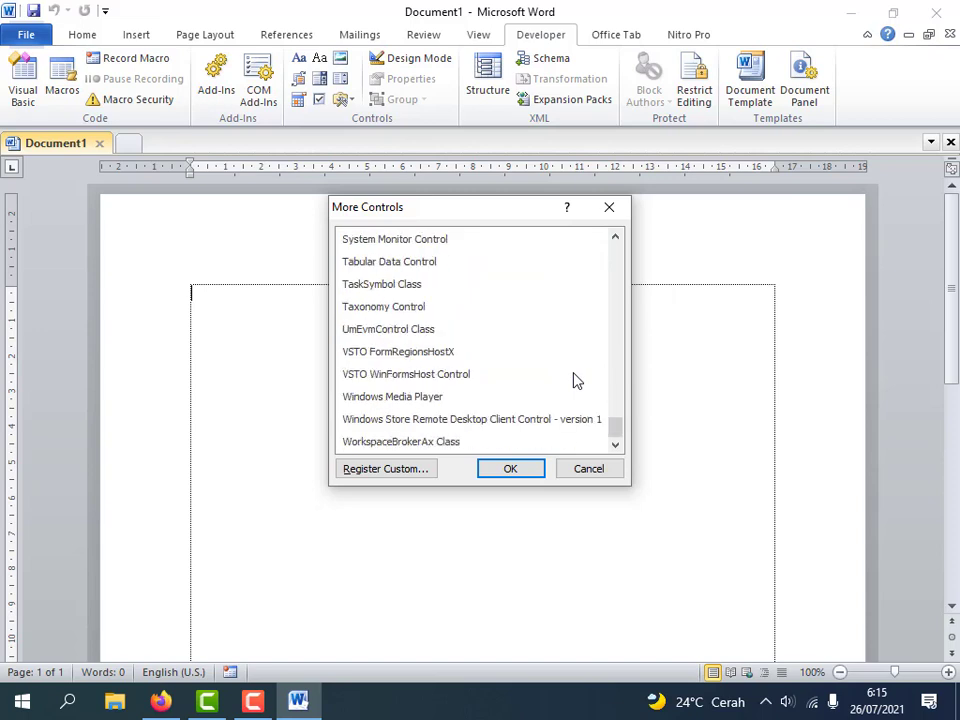
pyautogui.click(401, 399)
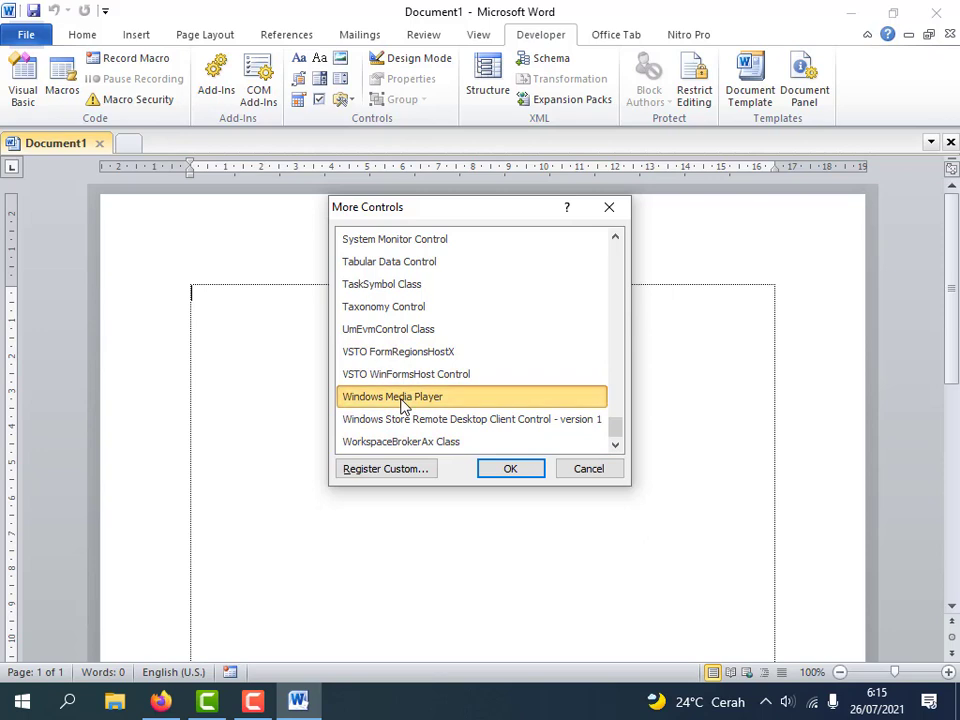
pyautogui.click(510, 469)
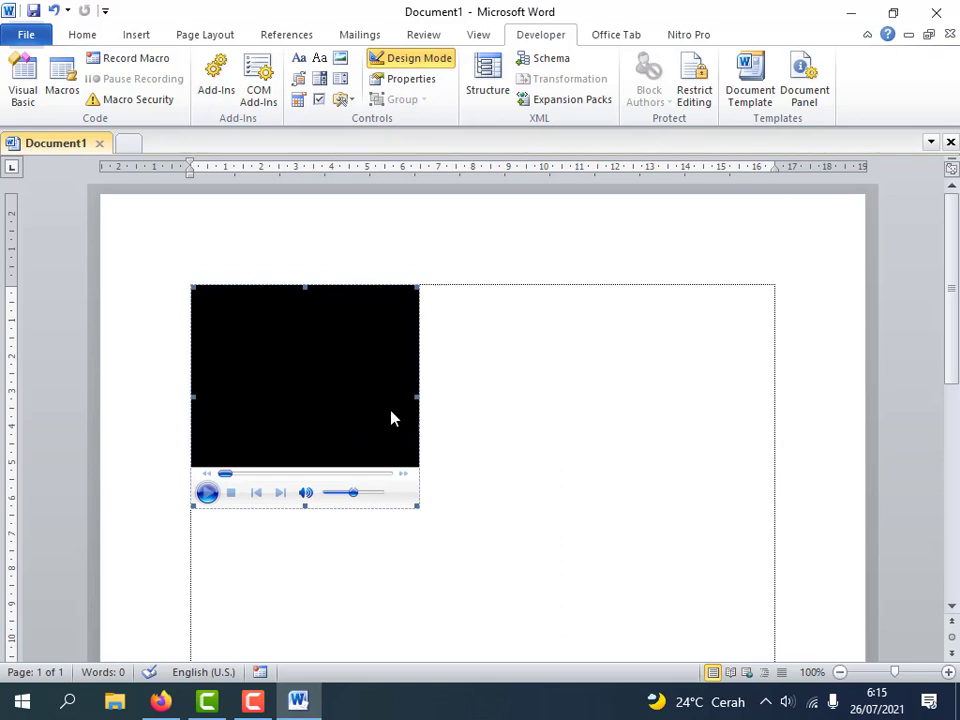
# Step: Open the player control's Properties window and select its (Custom) property
pyautogui.rightClick(338, 381)
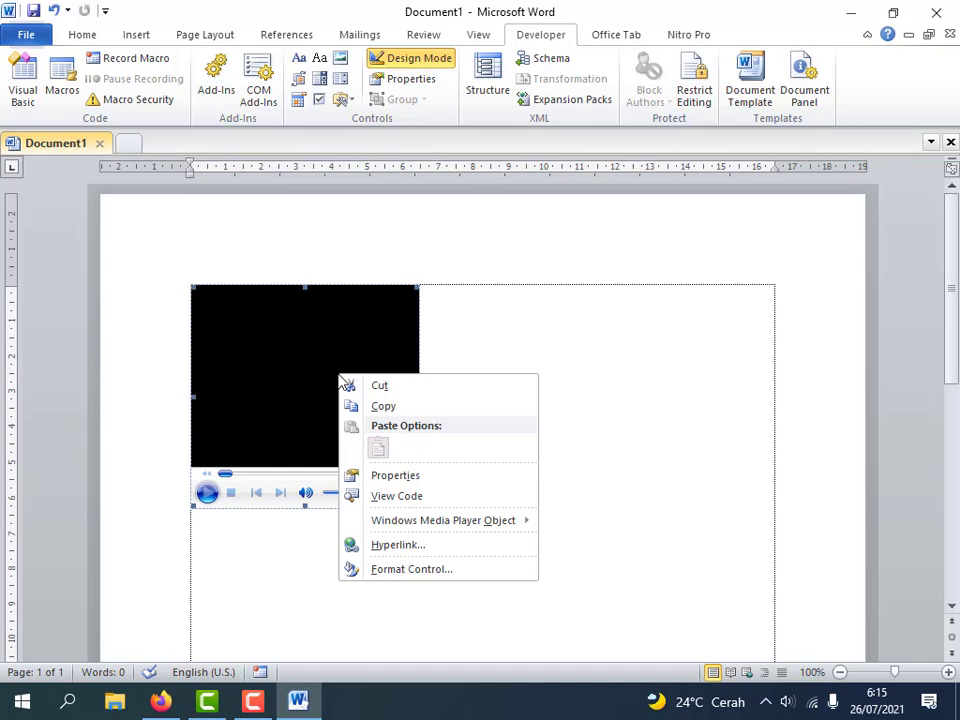
pyautogui.click(403, 478)
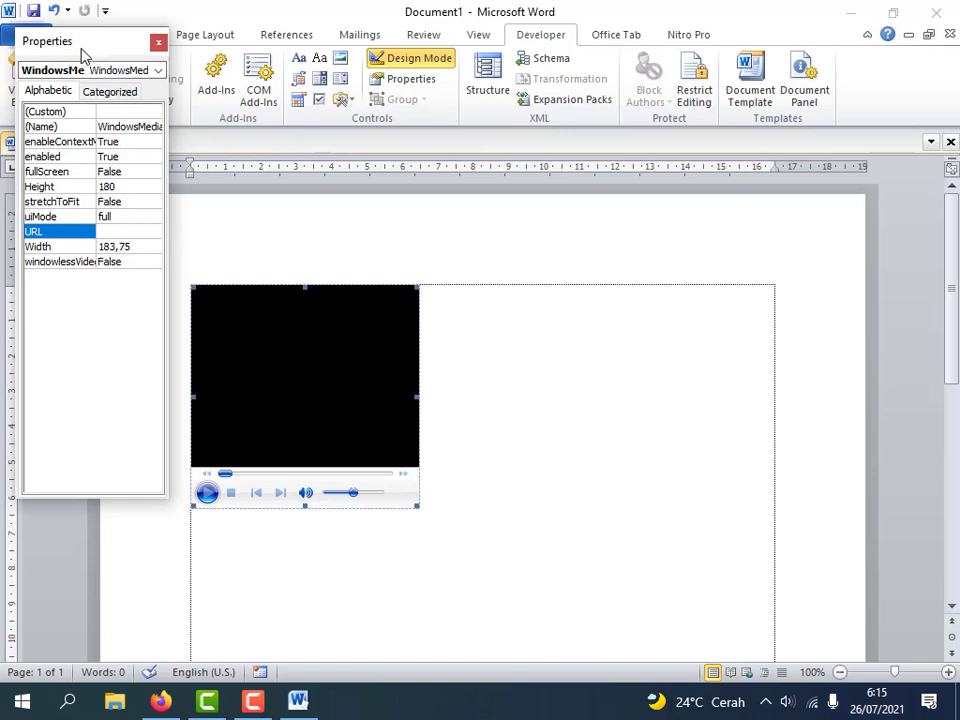
pyautogui.click(45, 112)
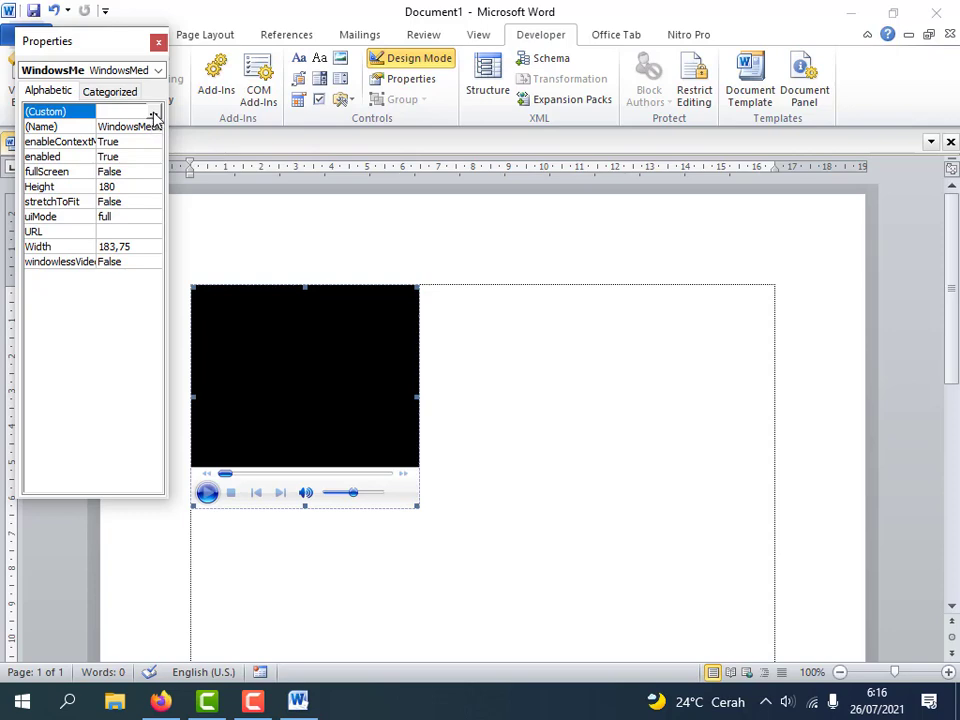
# Step: Open the Windows Media Player Properties dialog and browse for a media file
pyautogui.click(155, 117)
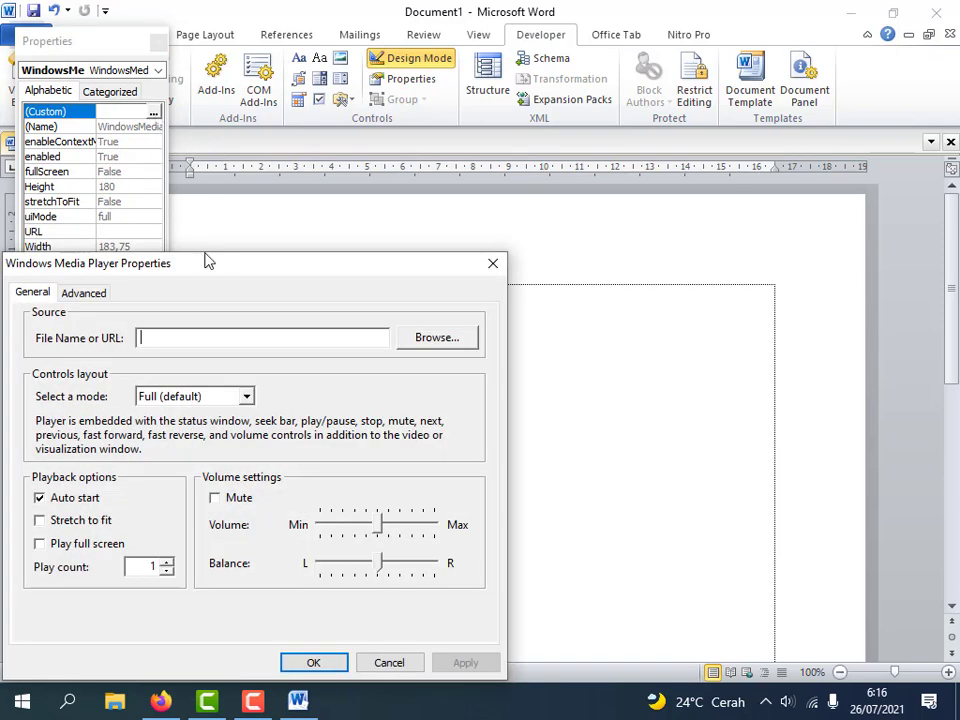
pyautogui.moveTo(227, 271); pyautogui.dragTo(248, 211)
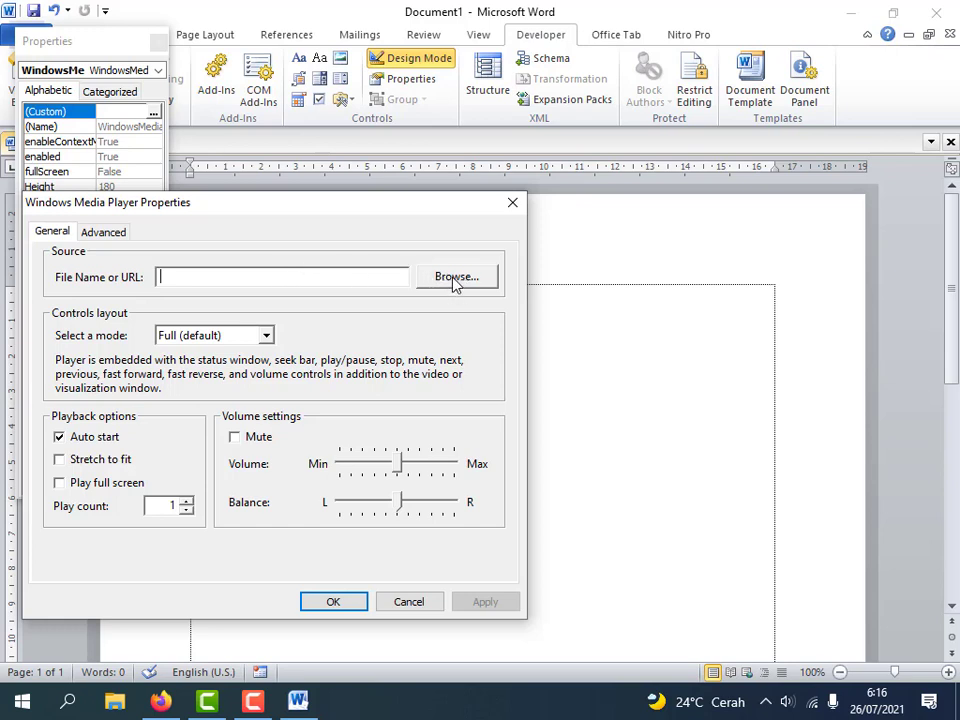
pyautogui.click(451, 285)
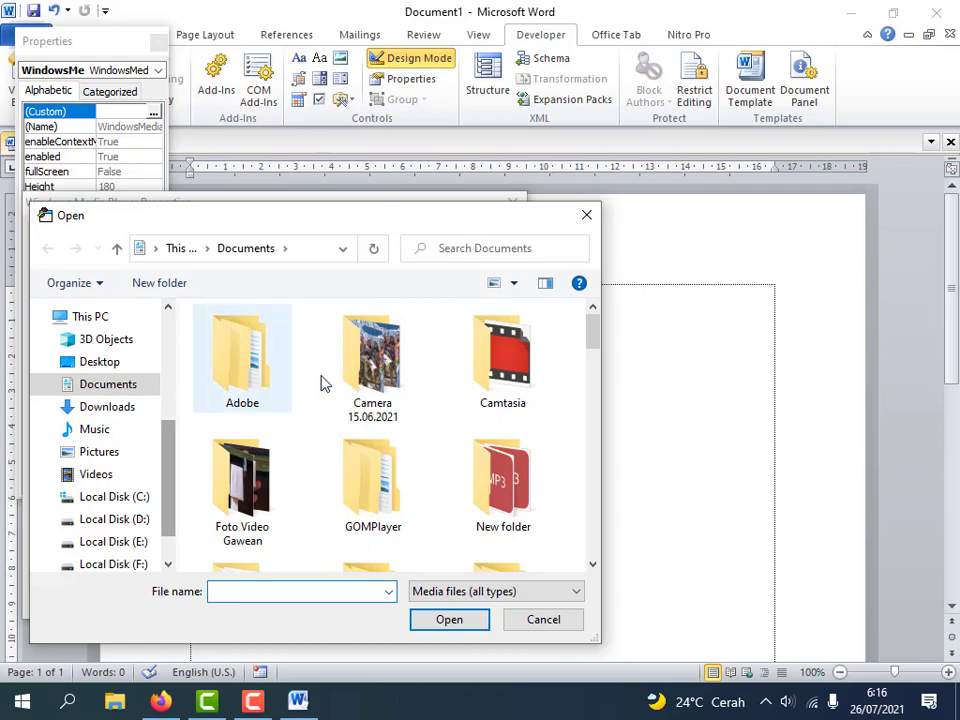
# Step: Load VID_20210224_181005 from Documents as the player's source and apply it
pyautogui.scroll(-1, 583, 370)
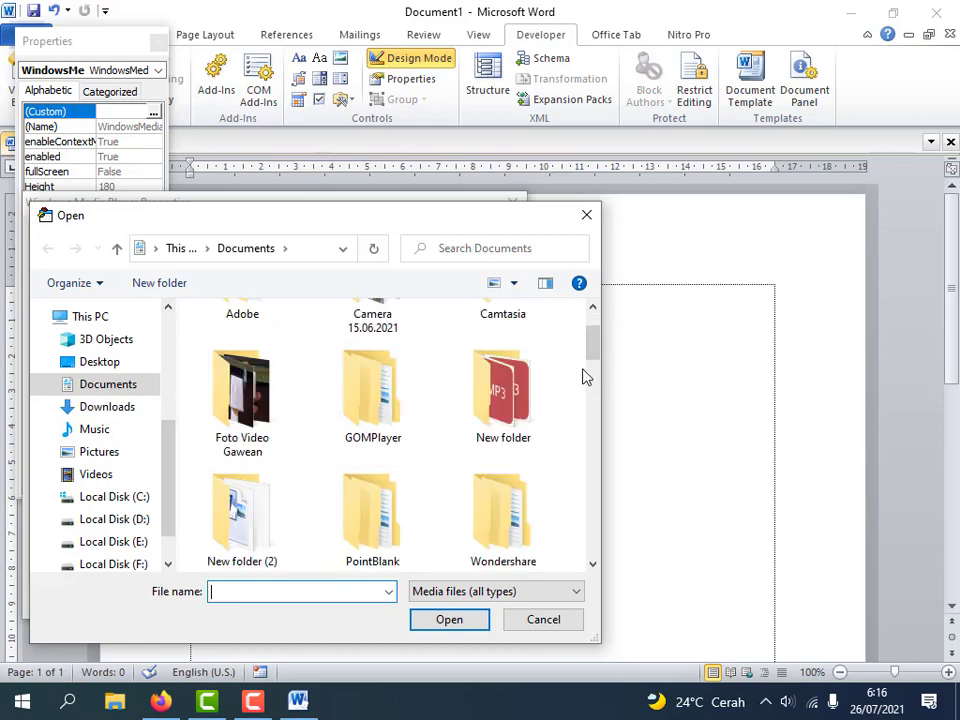
pyautogui.scroll(-1, 586, 376)
pyautogui.scroll(-1, 586, 376)
pyautogui.scroll(-2, 586, 376)
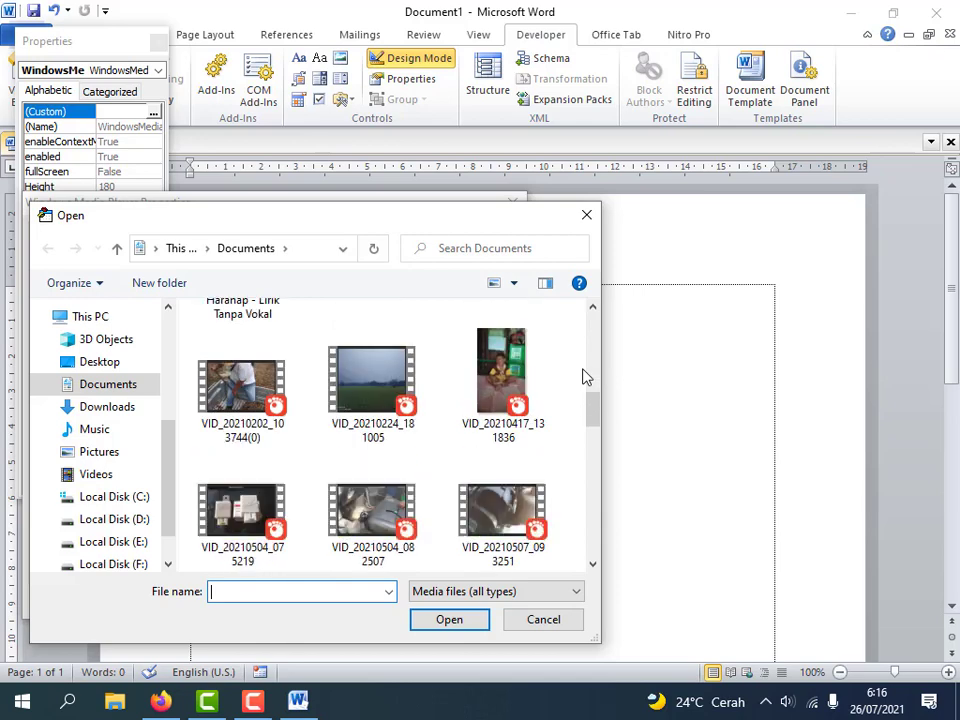
pyautogui.scroll(-1, 584, 377)
pyautogui.scroll(1, 584, 377)
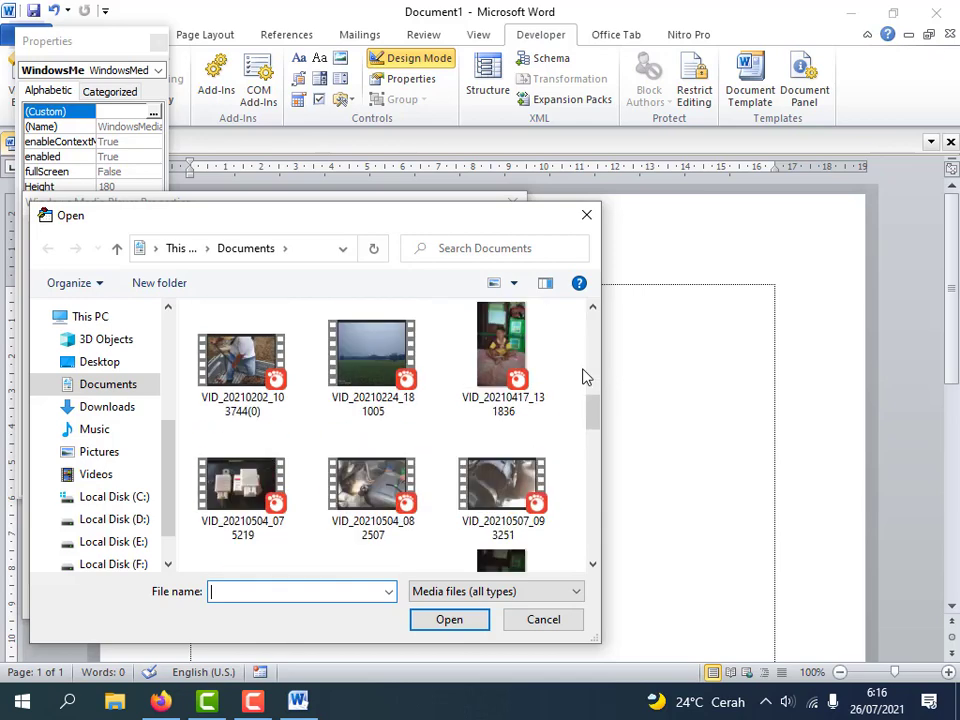
pyautogui.click(376, 352)
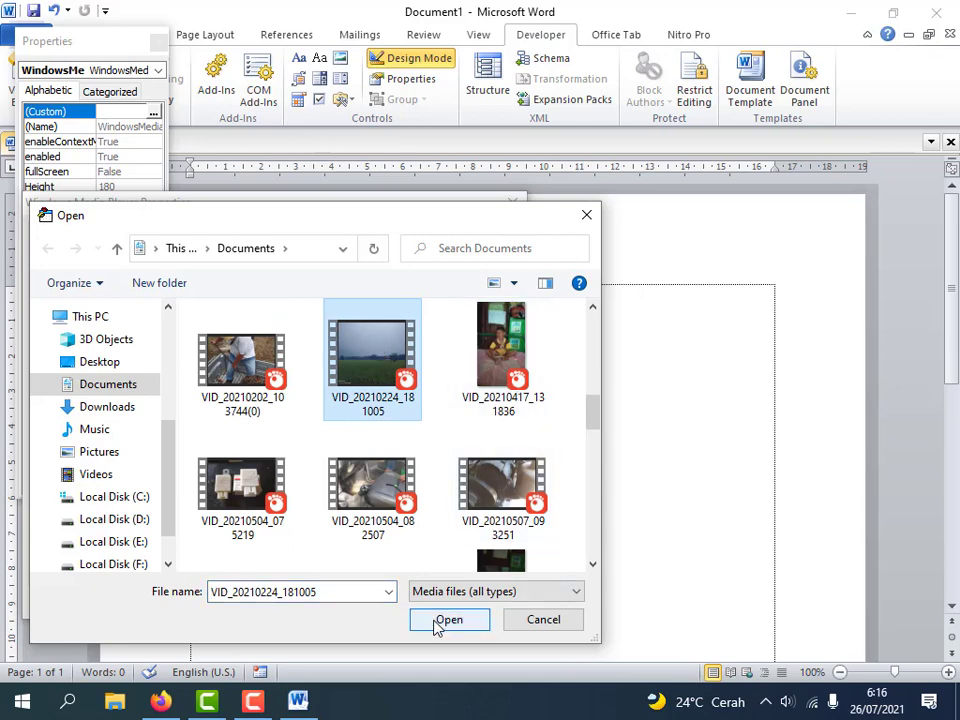
pyautogui.click(447, 620)
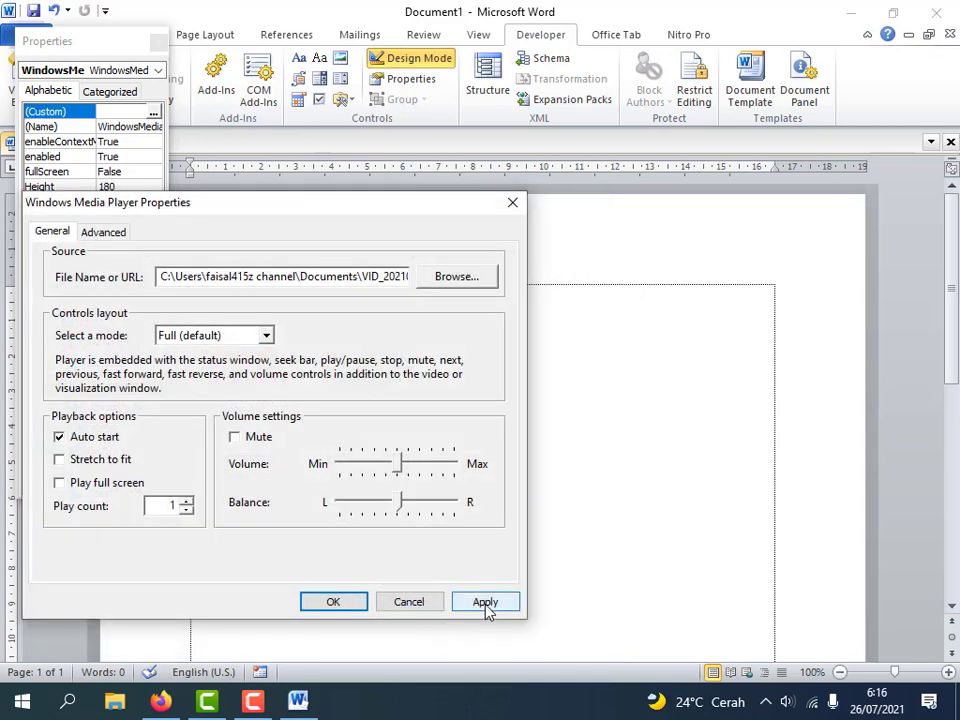
pyautogui.click(333, 605)
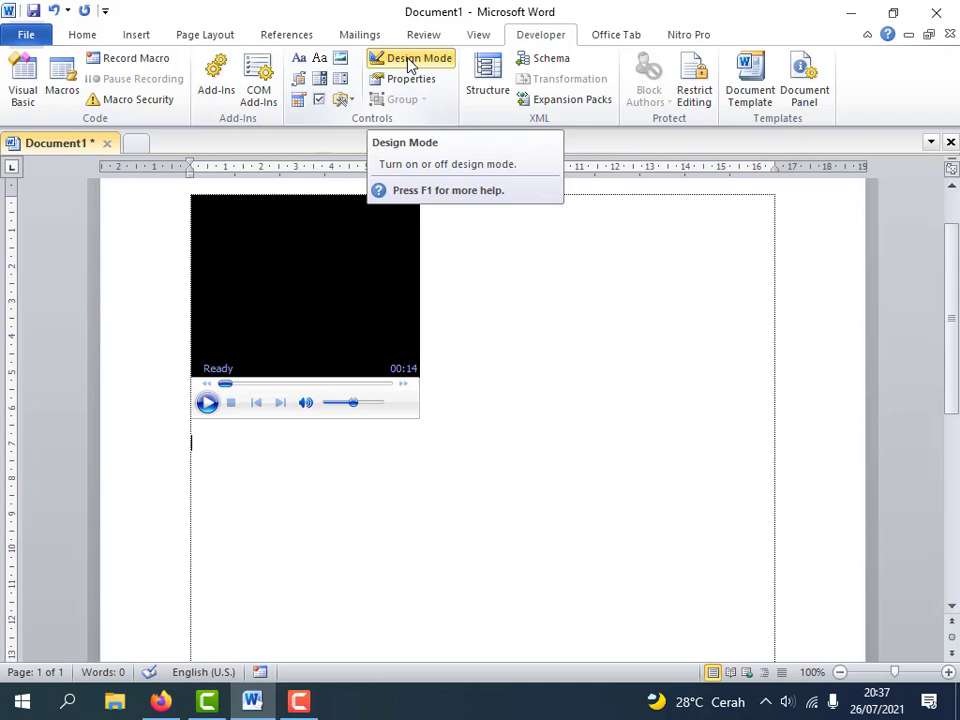
# Step: Turn off Design Mode so the embedded video plays in the document
pyautogui.click(408, 60)
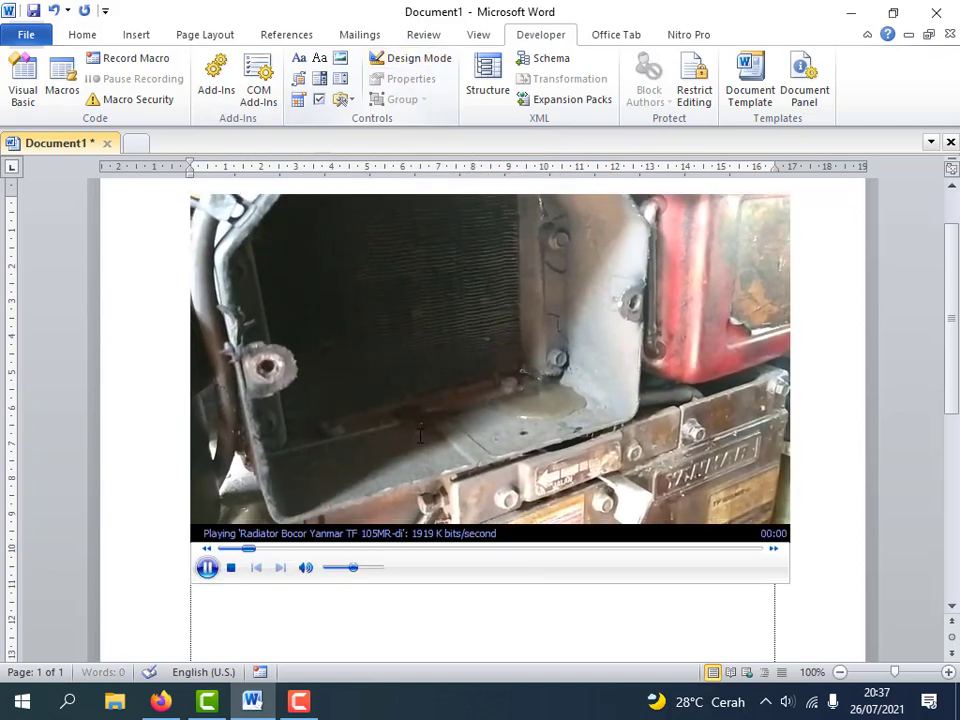